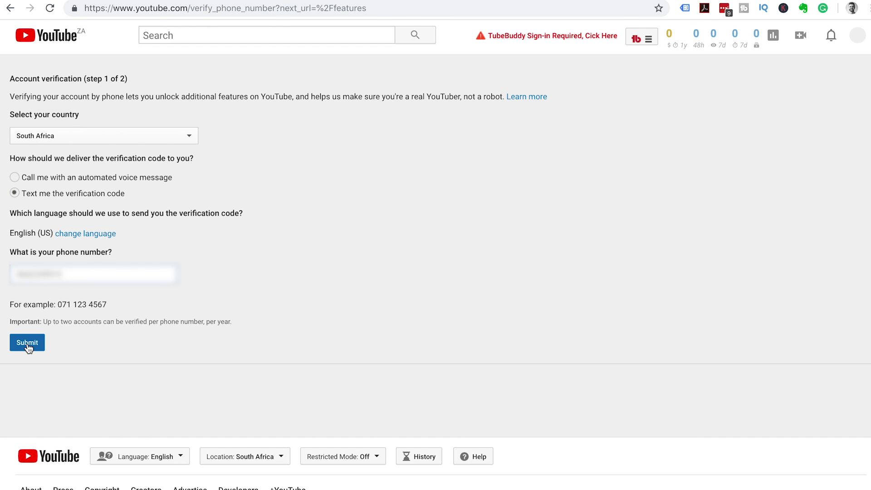
# Submit the phone number, then submit the 6-digit SMS code to verify the account.
pyautogui.click(28, 344)
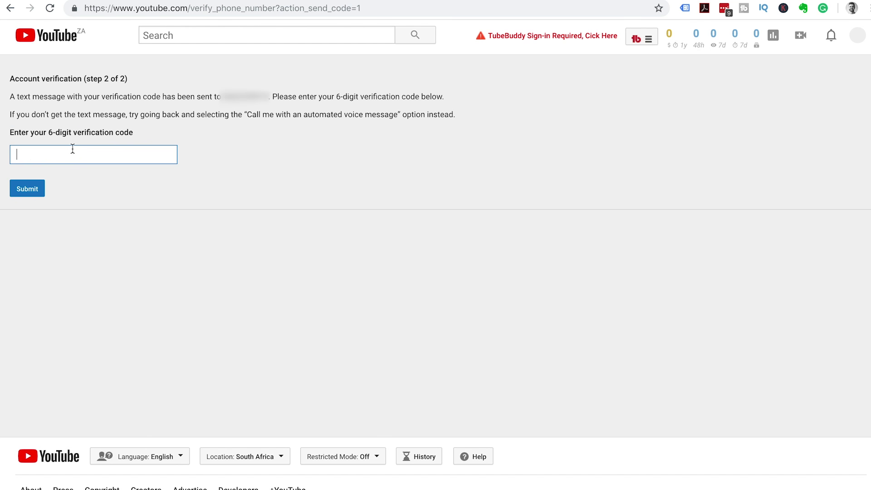
pyautogui.click(26, 187)
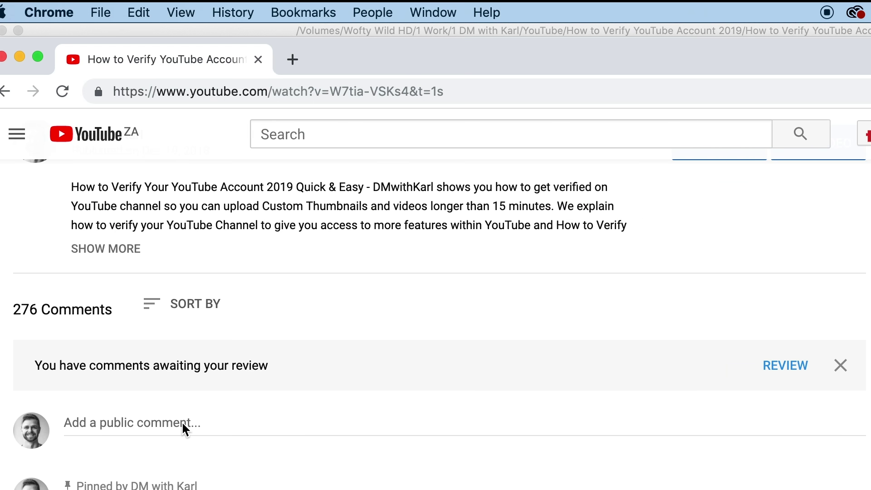
# Click into the video's public comment box, then head to the YouTube home page.
pyautogui.click(147, 427)
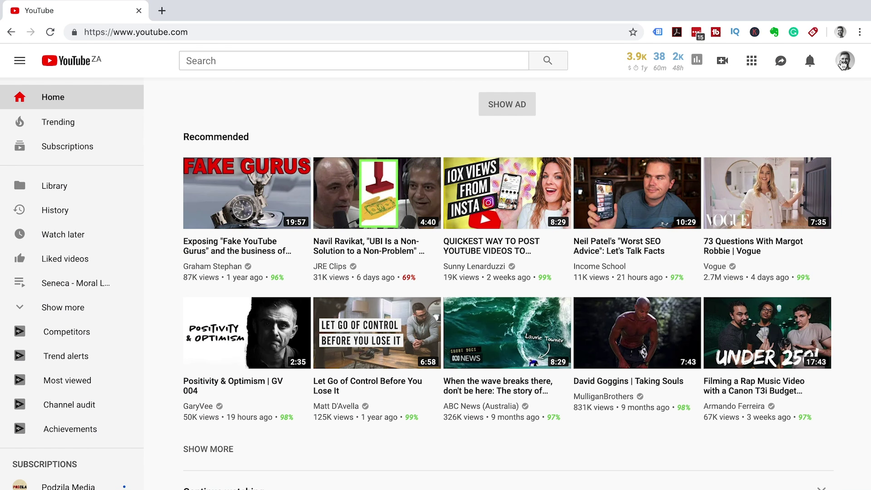
# Open the YouTube Studio (beta) dashboard, then return to Creator Studio Classic, skipping the feedback survey.
pyautogui.click(847, 63)
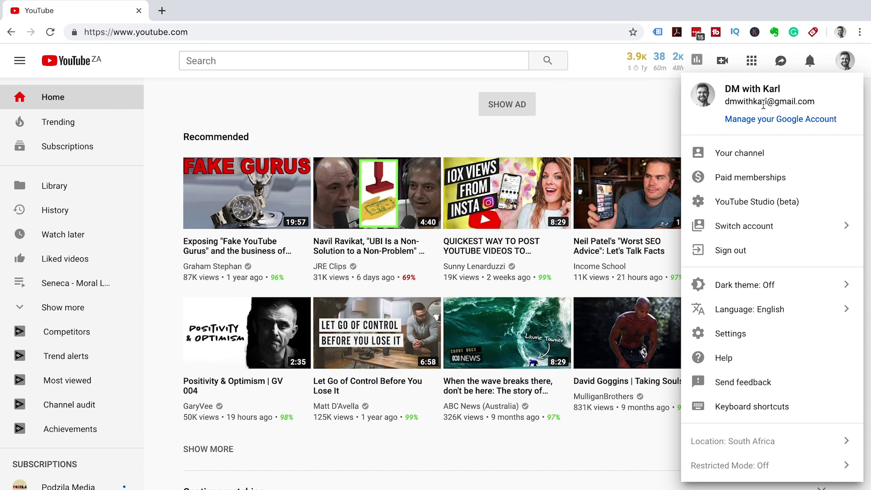
pyautogui.click(745, 205)
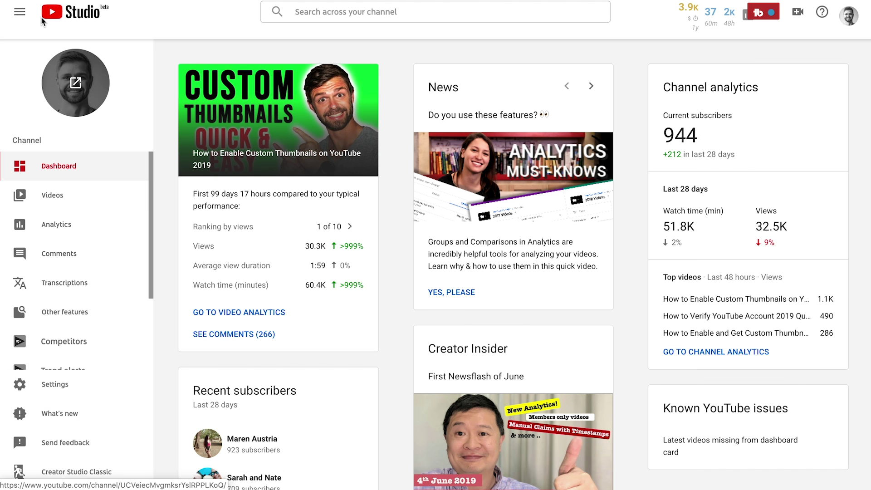
pyautogui.click(20, 14)
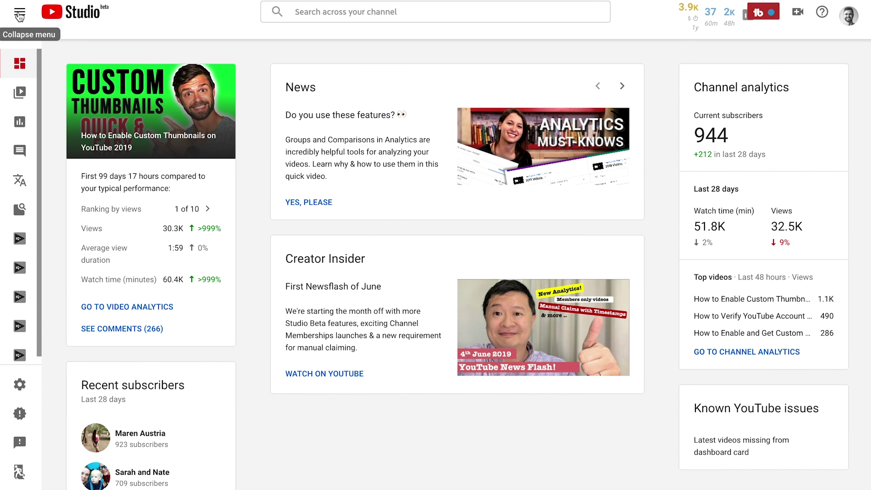
pyautogui.click(19, 14)
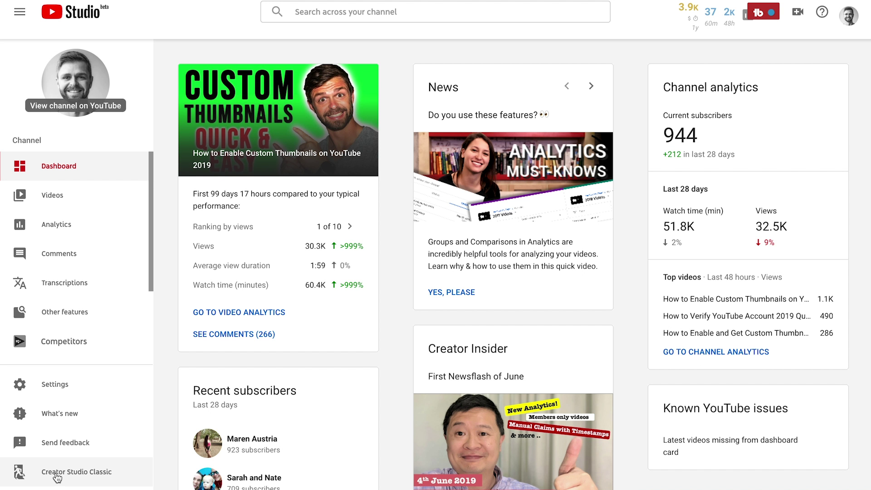
pyautogui.click(57, 474)
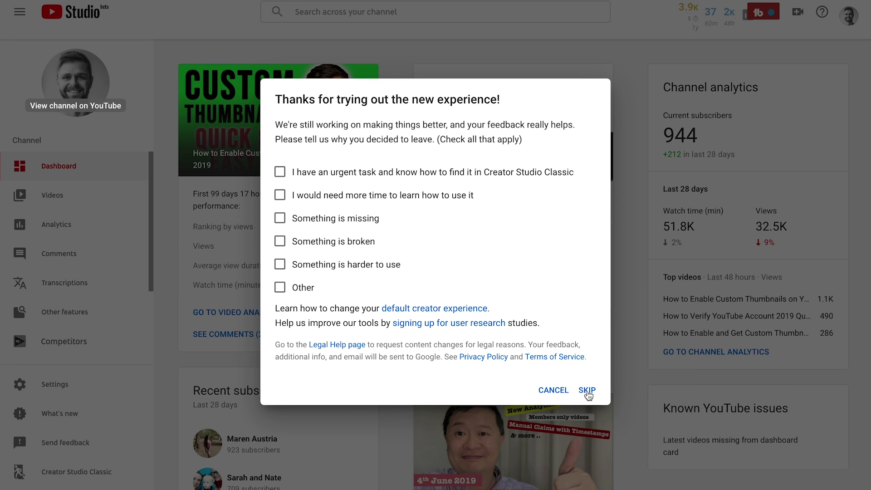
pyautogui.click(587, 392)
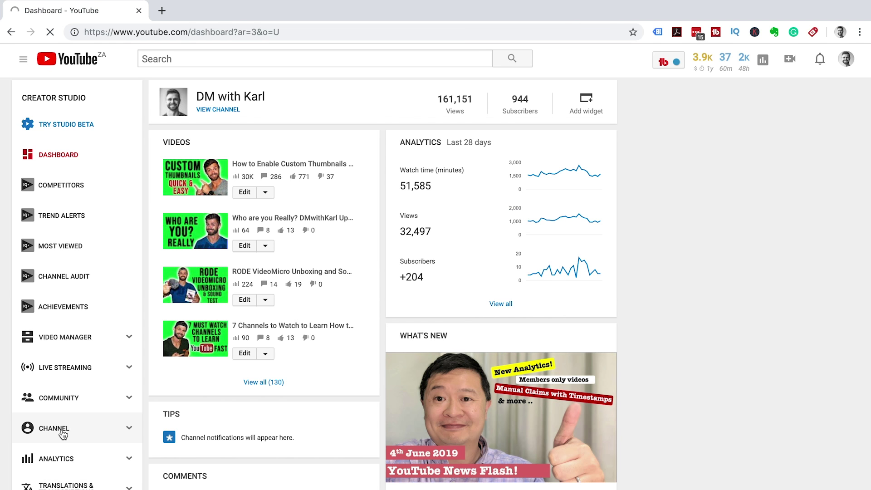
# Open CHANNEL to view Status and Features showing Verified with zero strikes.
pyautogui.click(63, 429)
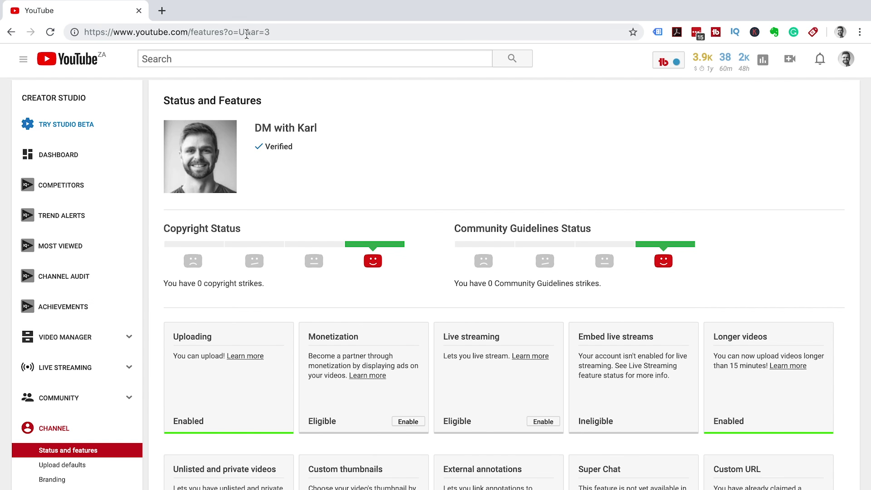
# Load youtube.com/features in the address bar.
pyautogui.click(243, 34)
pyautogui.write('youtube')
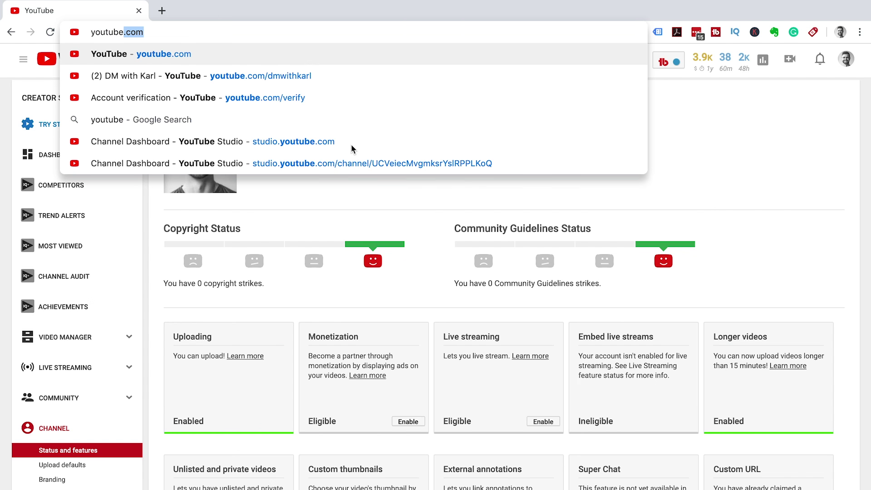
pyautogui.write('.com/')
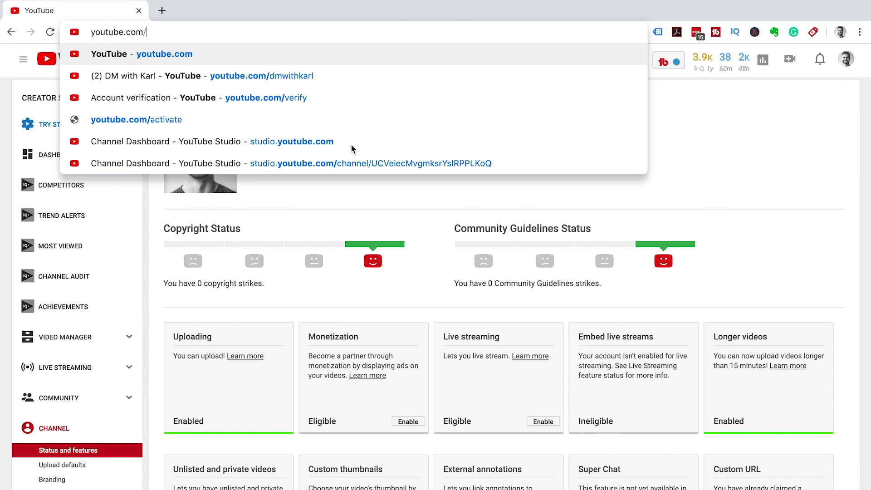
pyautogui.write('fea')
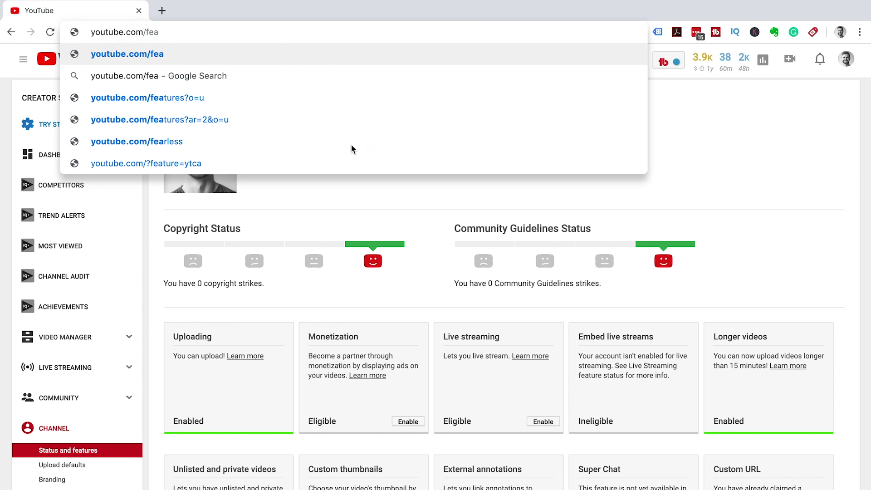
pyautogui.write('tures')
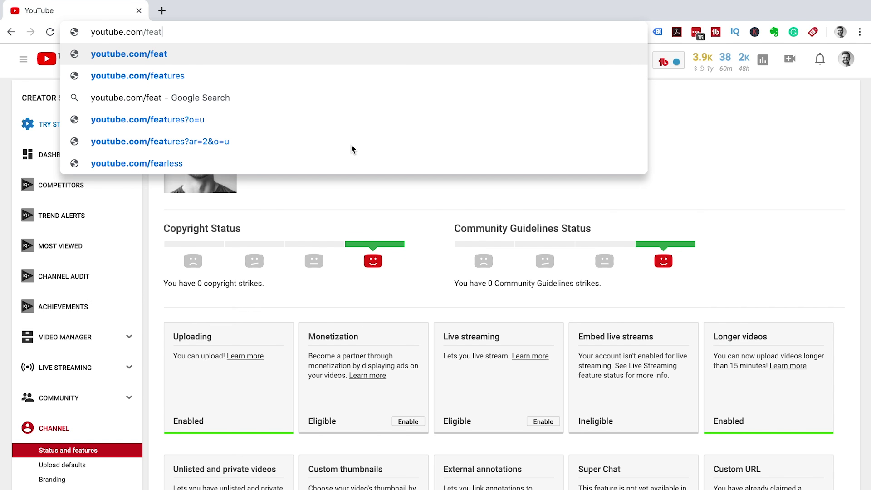
pyautogui.press('Return')
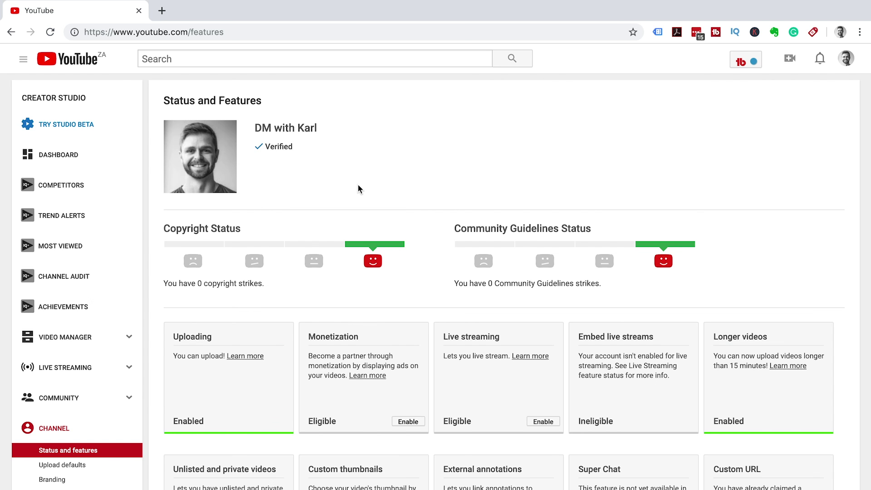
# Load youtube.com/verify in the address bar.
pyautogui.click(218, 33)
pyautogui.write('youtube.')
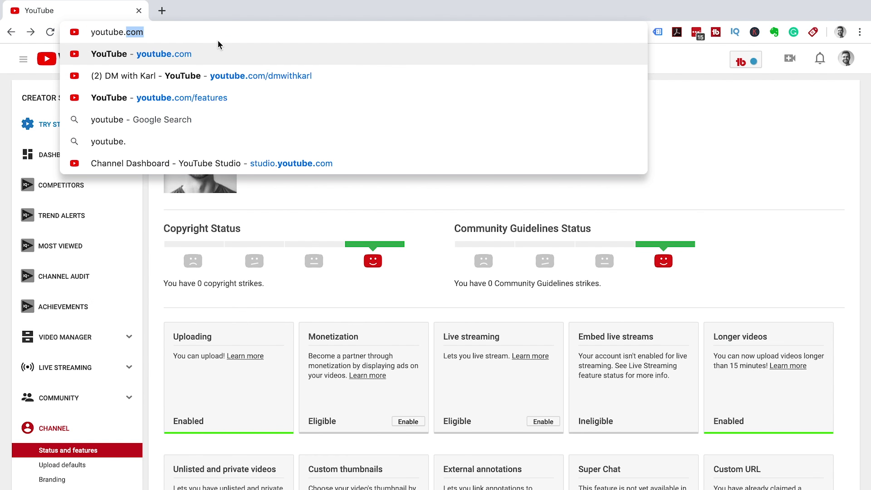
pyautogui.write('com/ver')
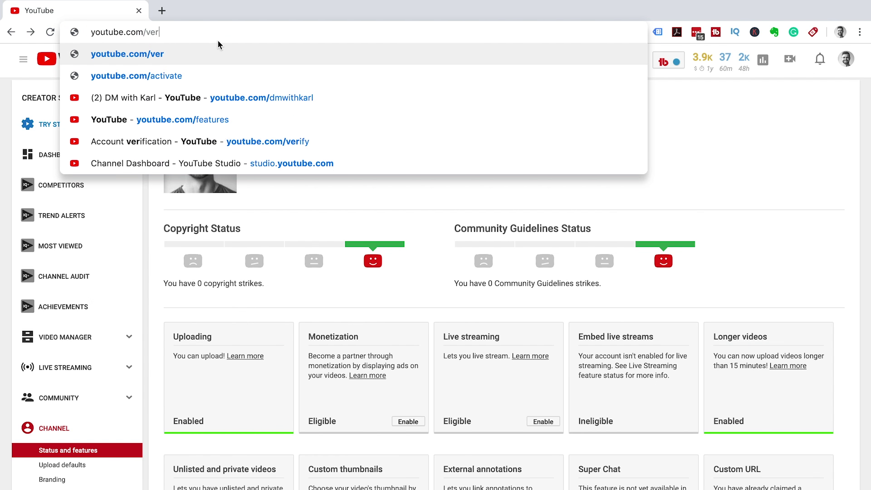
pyautogui.write('ify')
pyautogui.press('Return')
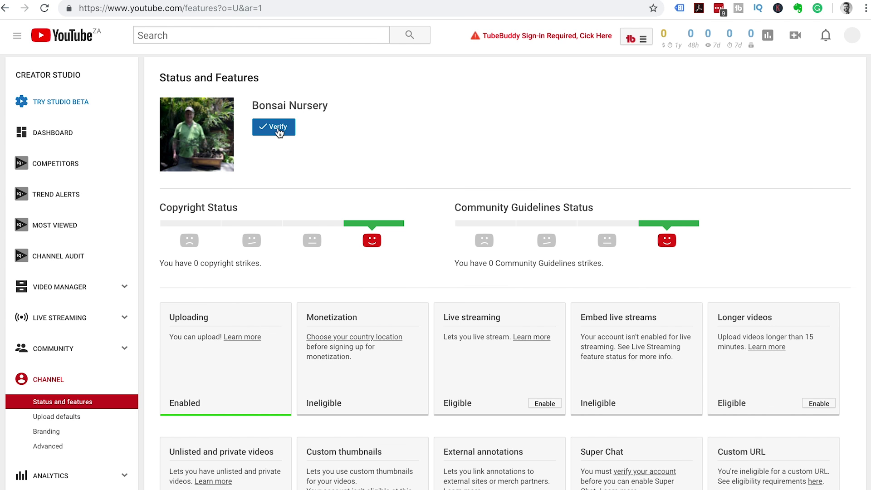
# Start verifying the Bonsai Nursery channel with South Africa as country and text-message delivery.
pyautogui.click(278, 131)
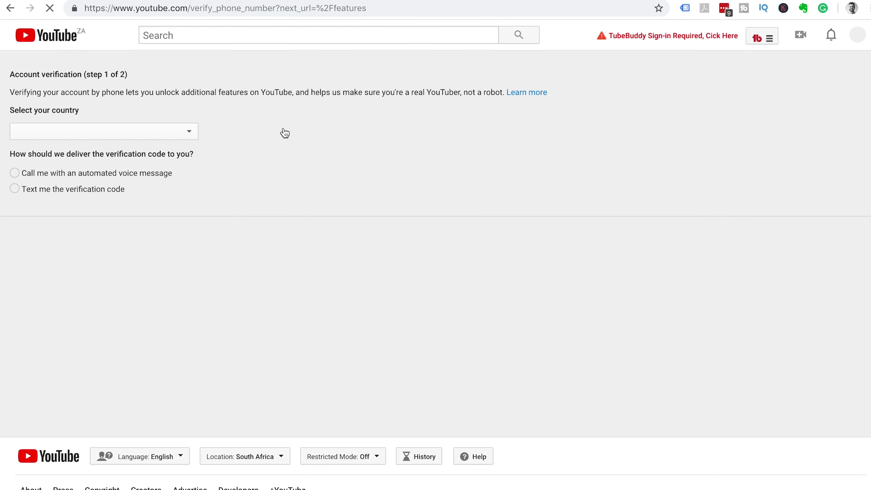
pyautogui.click(185, 132)
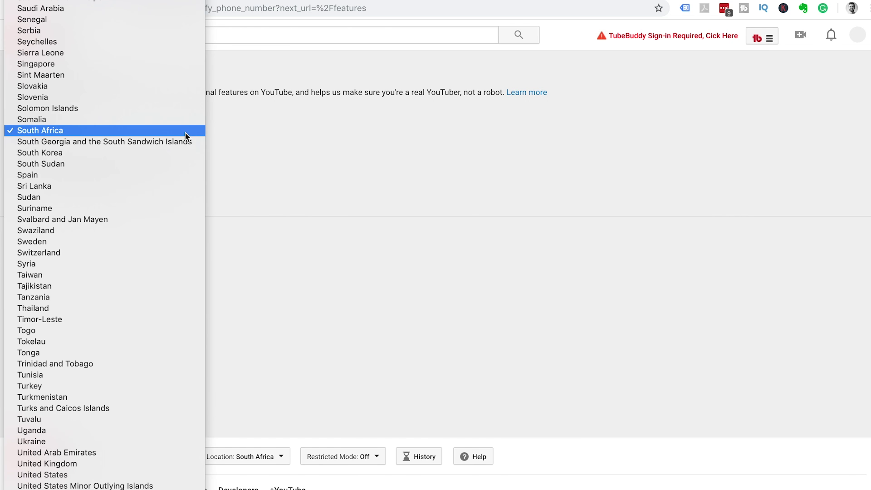
pyautogui.click(58, 132)
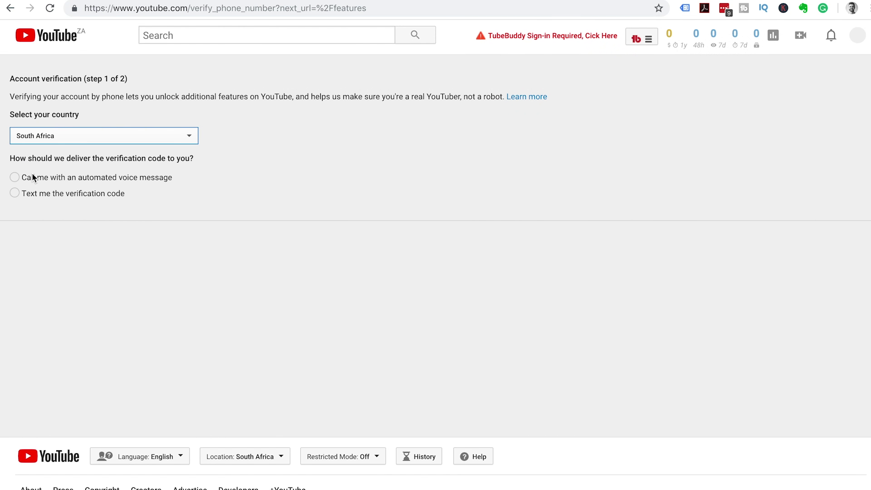
pyautogui.click(16, 195)
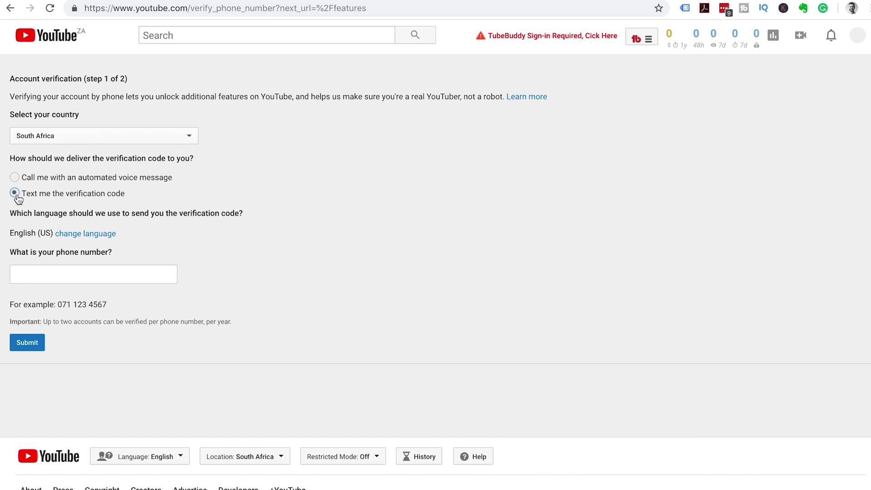
# Enter the phone number and submit it to reach the code-entry step.
pyautogui.click(46, 277)
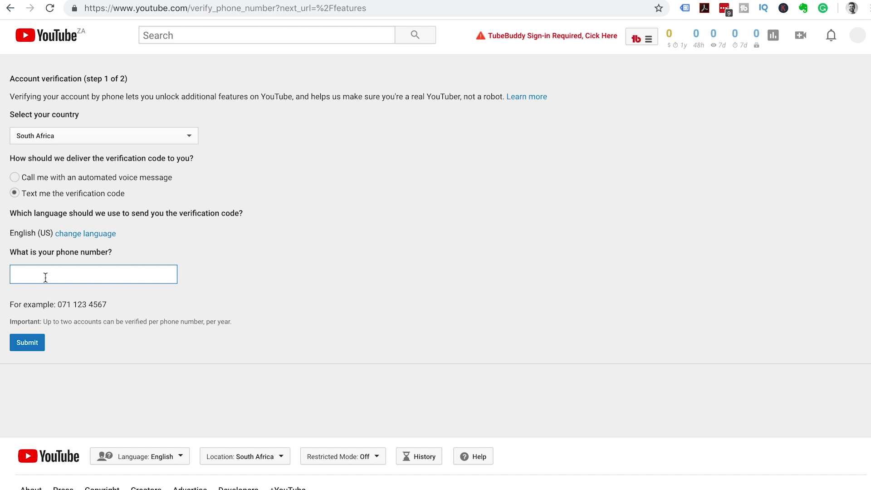
pyautogui.click(28, 344)
pyautogui.click(72, 149)
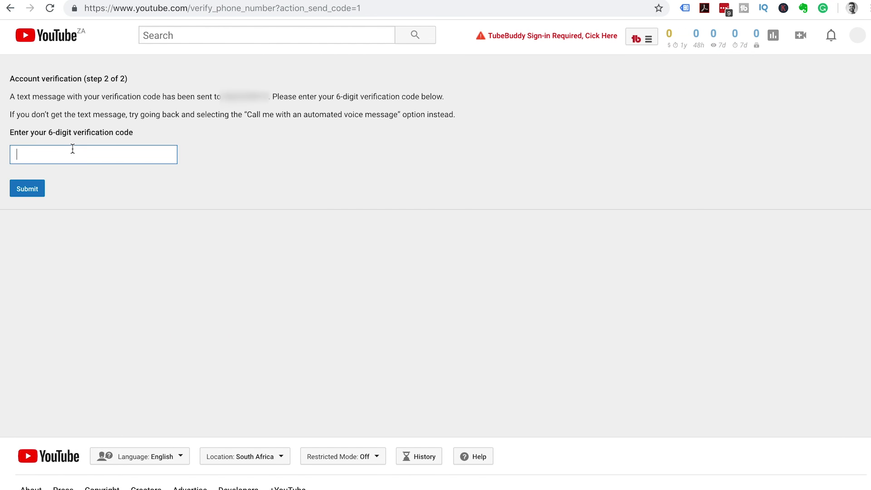
# Enter the 6-digit SMS verification code and submit it.
pyautogui.click(26, 189)
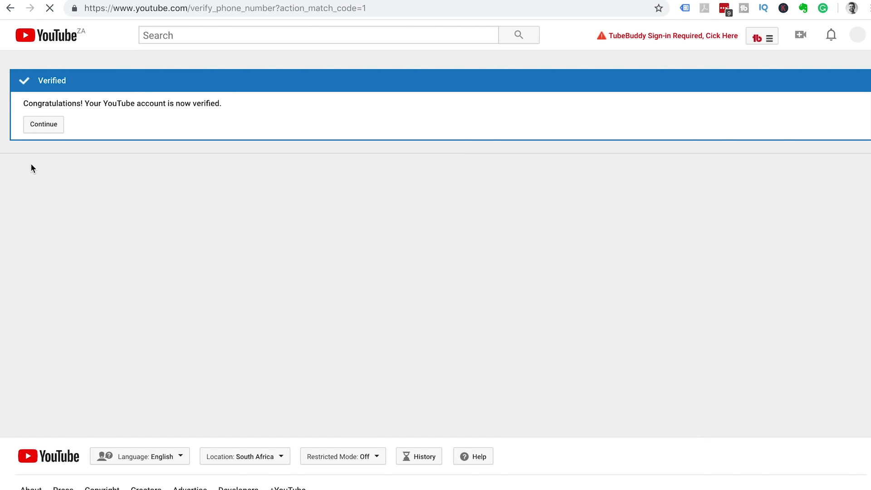
# Continue from the Verified confirmation to the channel's Status and Features page.
pyautogui.click(45, 125)
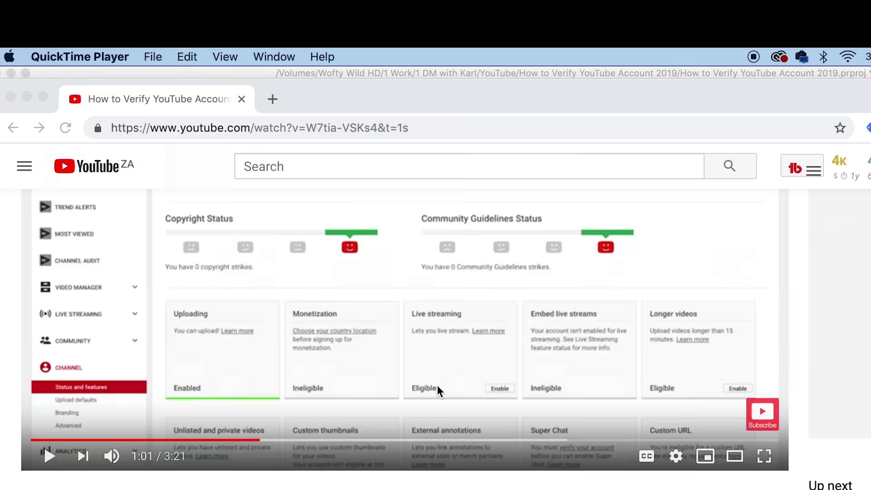
# Scroll to the comments and type 'Thank you so much for this video' as a public comment.
pyautogui.scroll(-10, 437, 389)
pyautogui.click(141, 423)
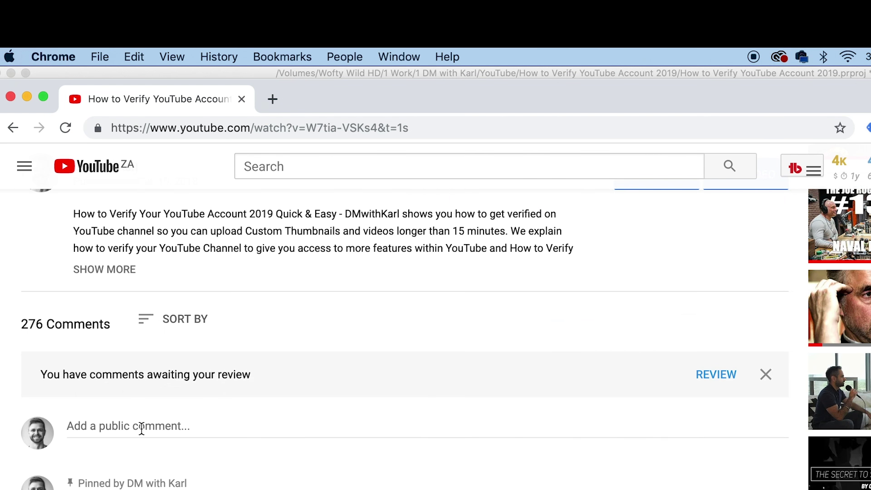
pyautogui.write('Thank you so much for this video')
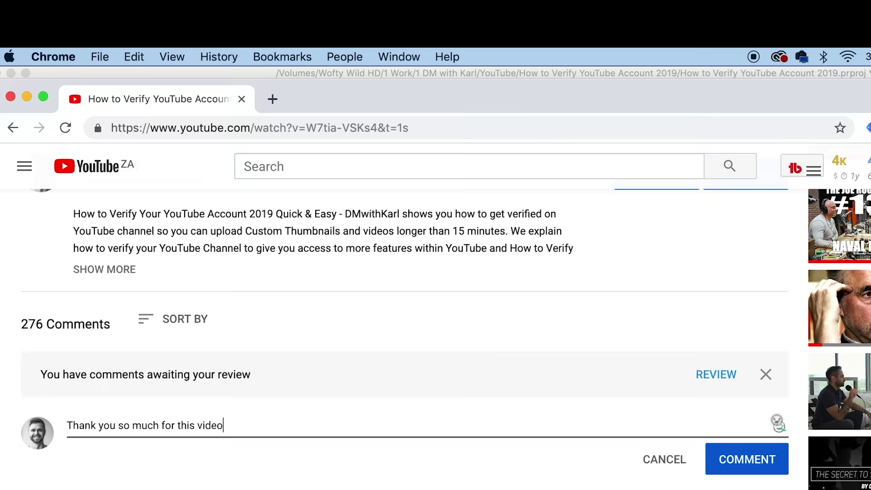